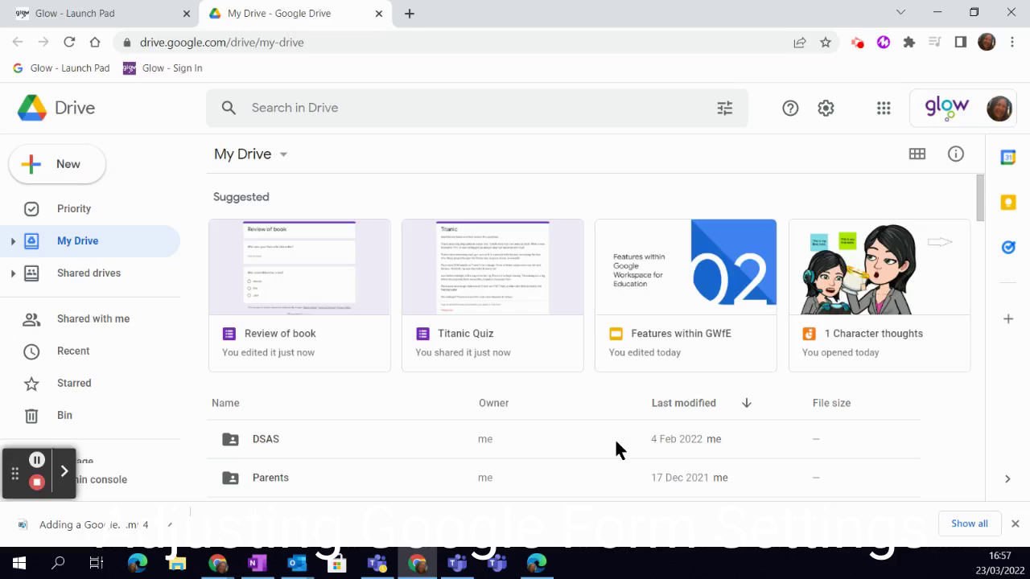
- Open the Titanic Quiz form from My Drive's Suggested files in Google Forms
{"action": "double_click", "coordinate": [496, 294]}
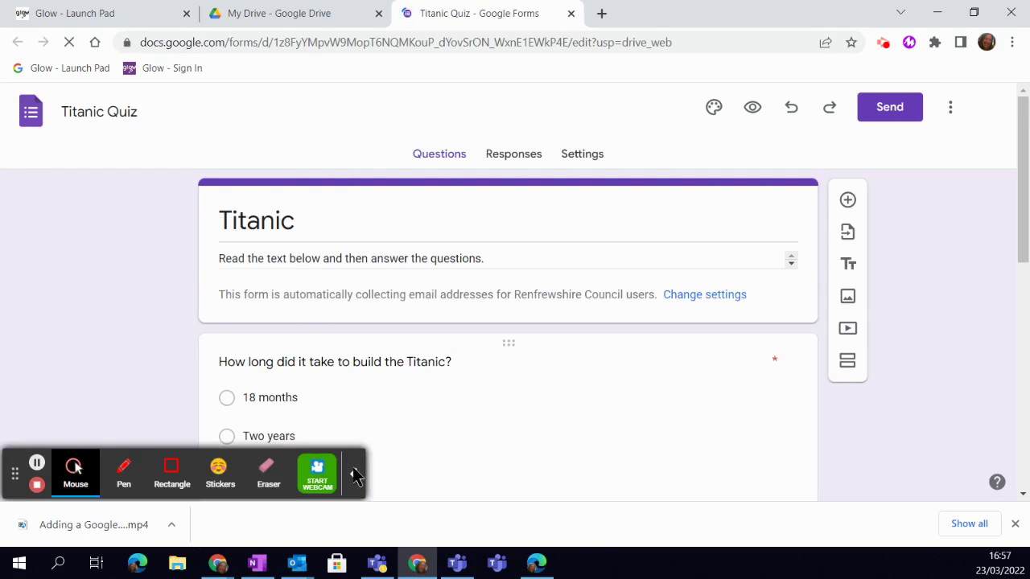
- Check the form's More actions menu, dismiss it, and bring up the quiz Settings
{"action": "left_click", "coordinate": [354, 476]}
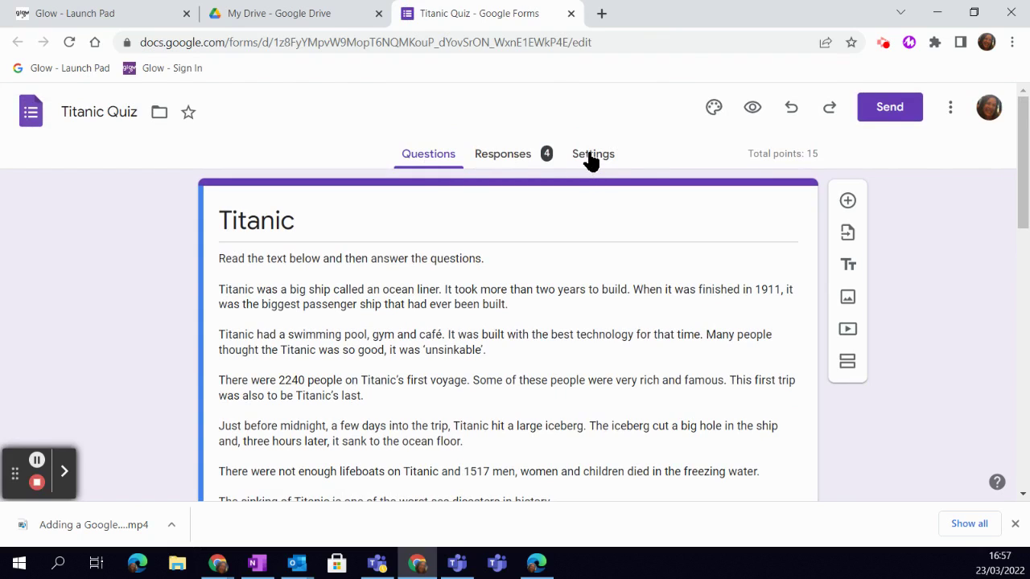
{"action": "left_click", "coordinate": [950, 110]}
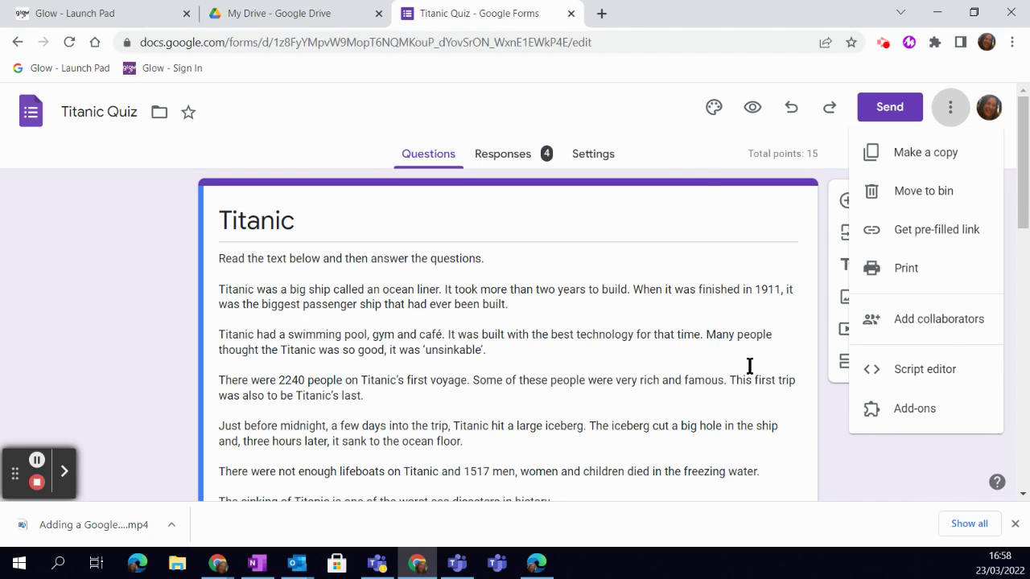
{"action": "left_click", "coordinate": [607, 163]}
{"action": "left_click", "coordinate": [601, 158]}
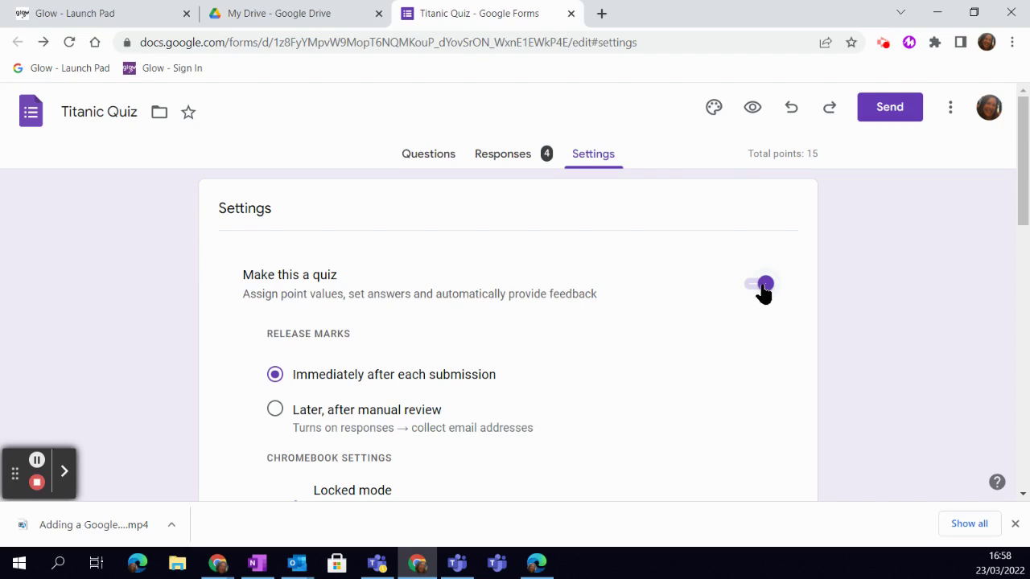
{"action": "scroll", "coordinate": [675, 313], "scroll_direction": "down", "scroll_amount": 1}
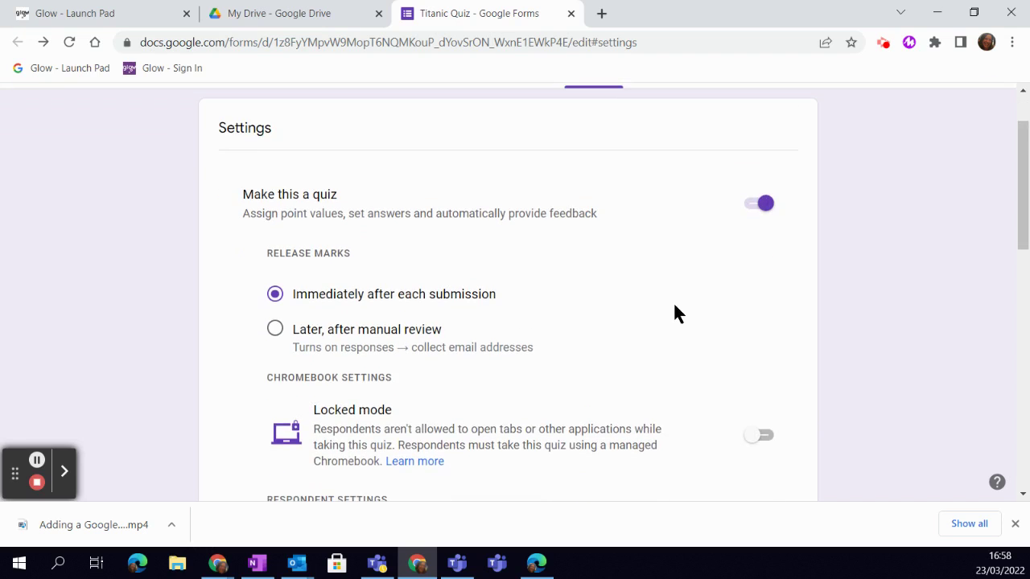
{"action": "scroll", "coordinate": [676, 313], "scroll_direction": "down", "scroll_amount": 1}
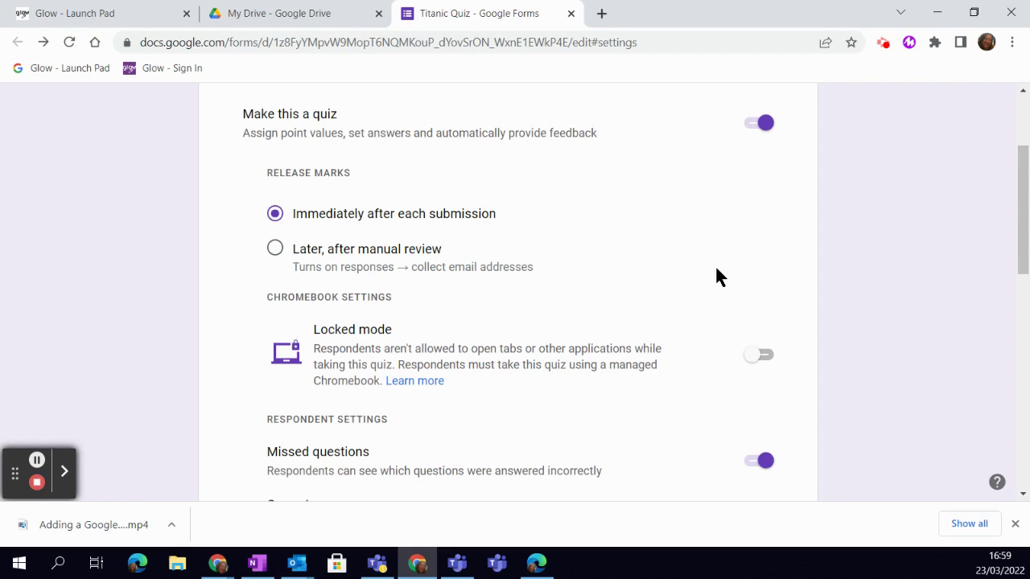
{"action": "scroll", "coordinate": [735, 317], "scroll_direction": "down", "scroll_amount": 1}
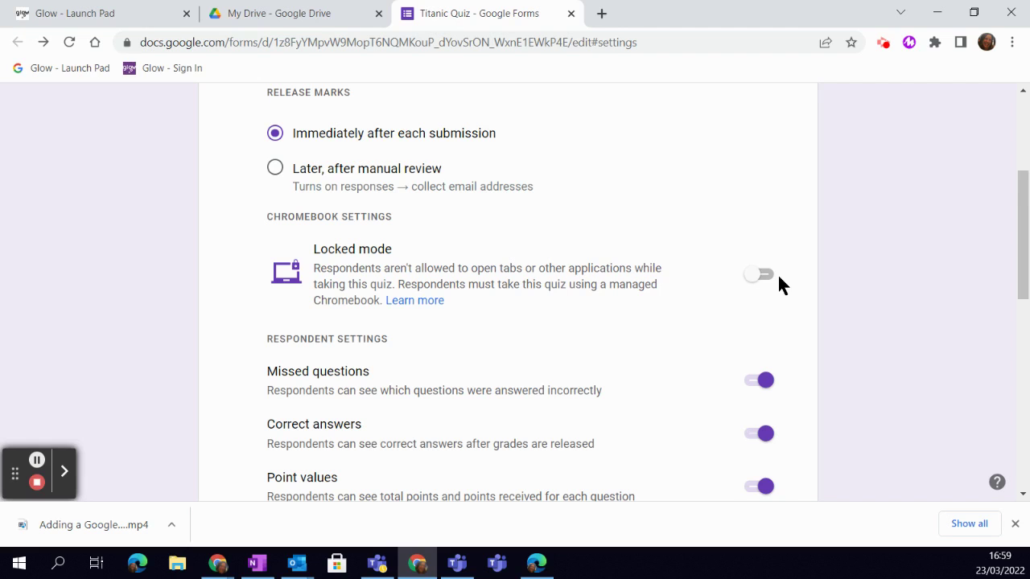
{"action": "scroll", "coordinate": [694, 354], "scroll_direction": "down", "scroll_amount": 2}
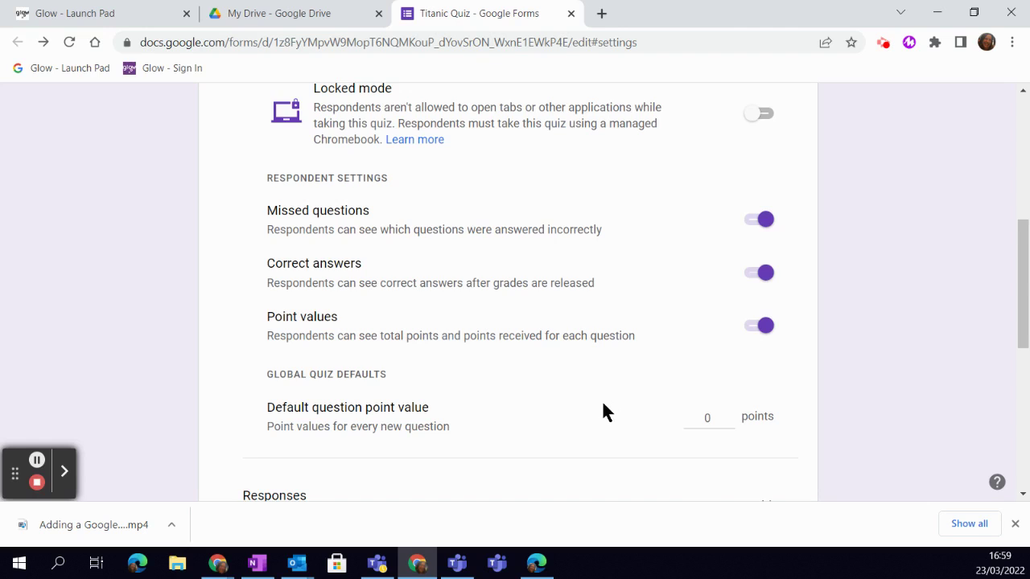
- In Responses, toggle email collection off and back on, and keep responder copies set to Off
{"action": "scroll", "coordinate": [608, 407], "scroll_direction": "down", "scroll_amount": 1}
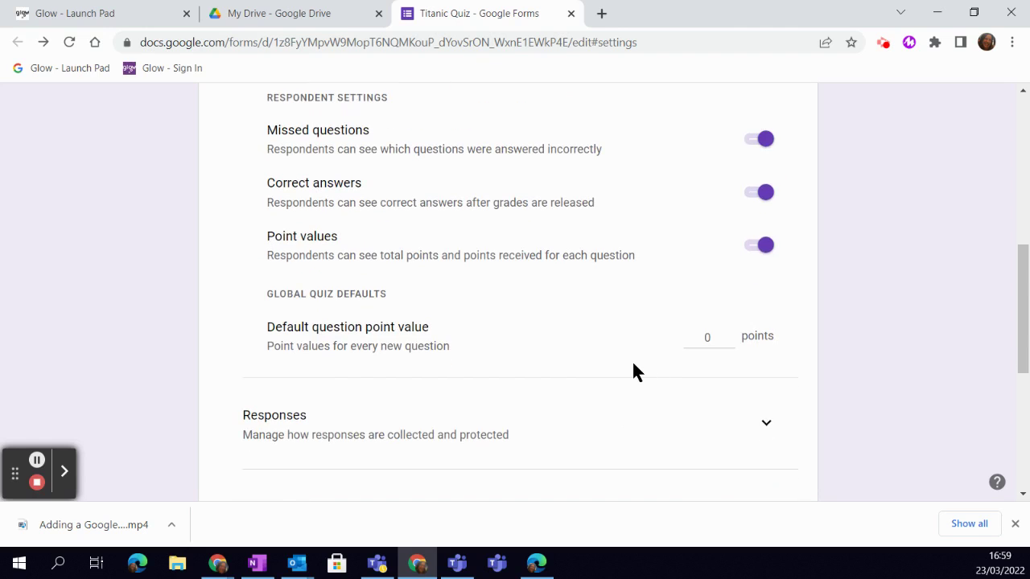
{"action": "scroll", "coordinate": [632, 372], "scroll_direction": "down", "scroll_amount": 2}
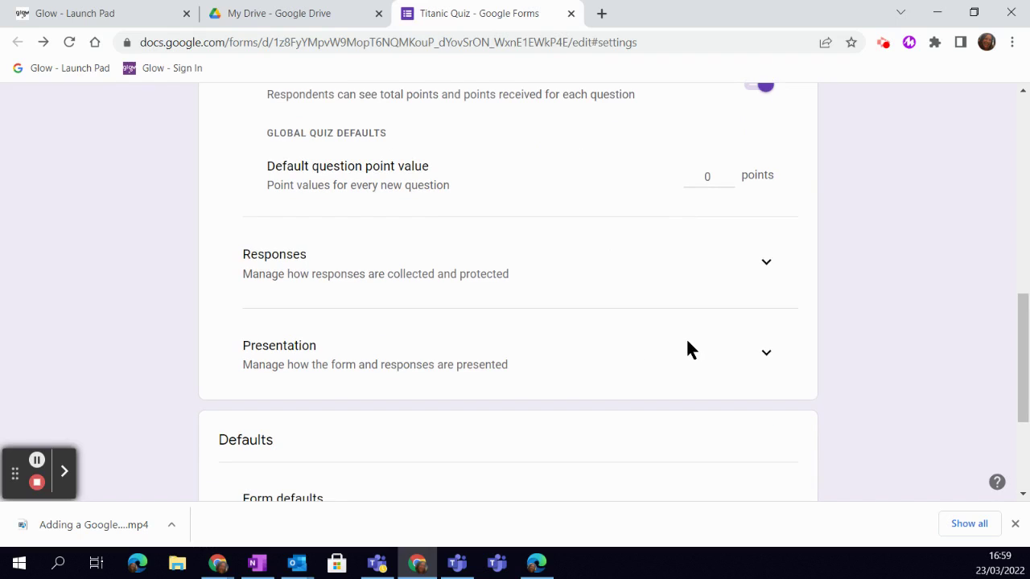
{"action": "left_click", "coordinate": [765, 265]}
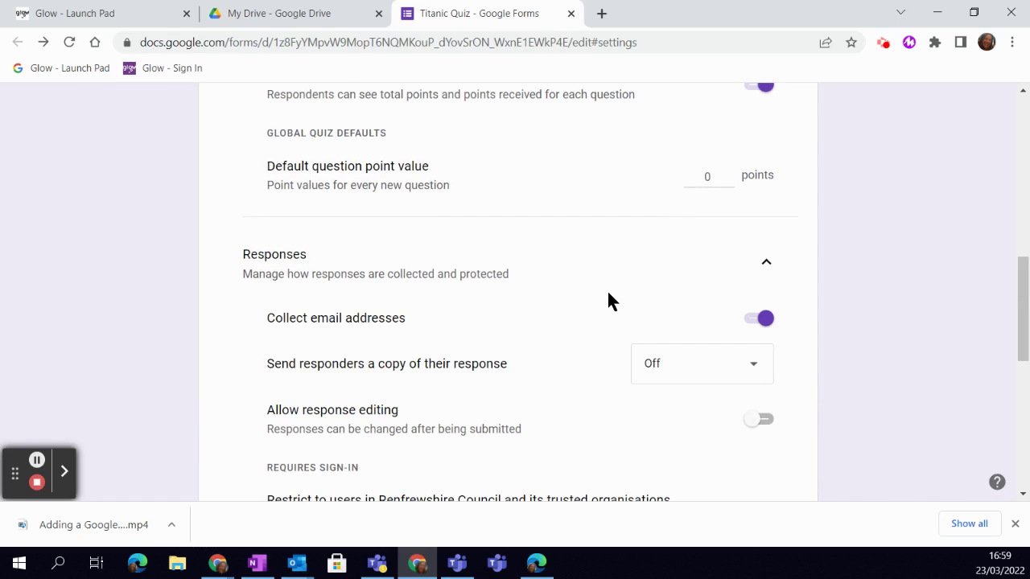
{"action": "left_click", "coordinate": [751, 322]}
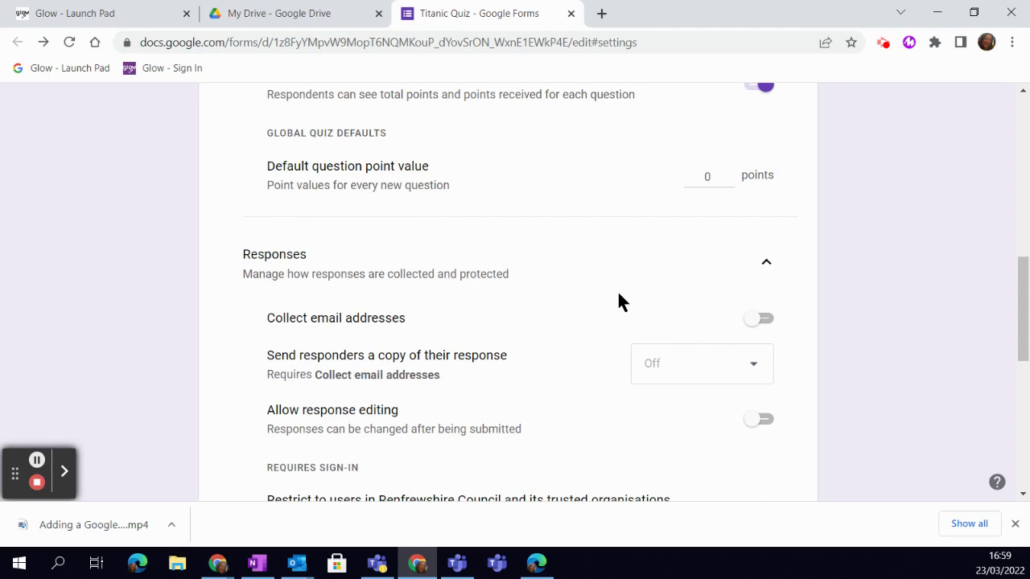
{"action": "scroll", "coordinate": [618, 295], "scroll_direction": "down", "scroll_amount": 1}
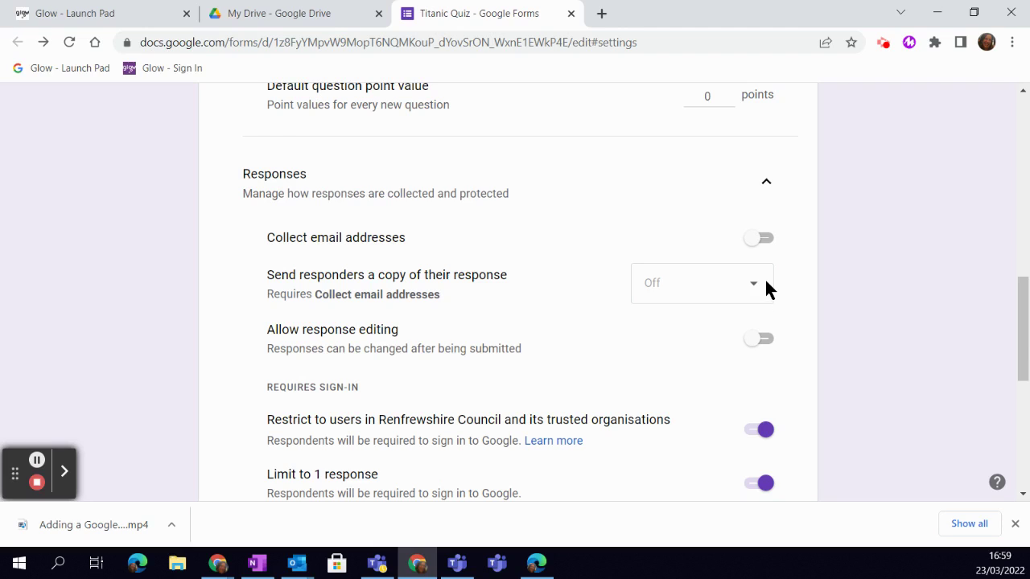
{"action": "left_click", "coordinate": [768, 239]}
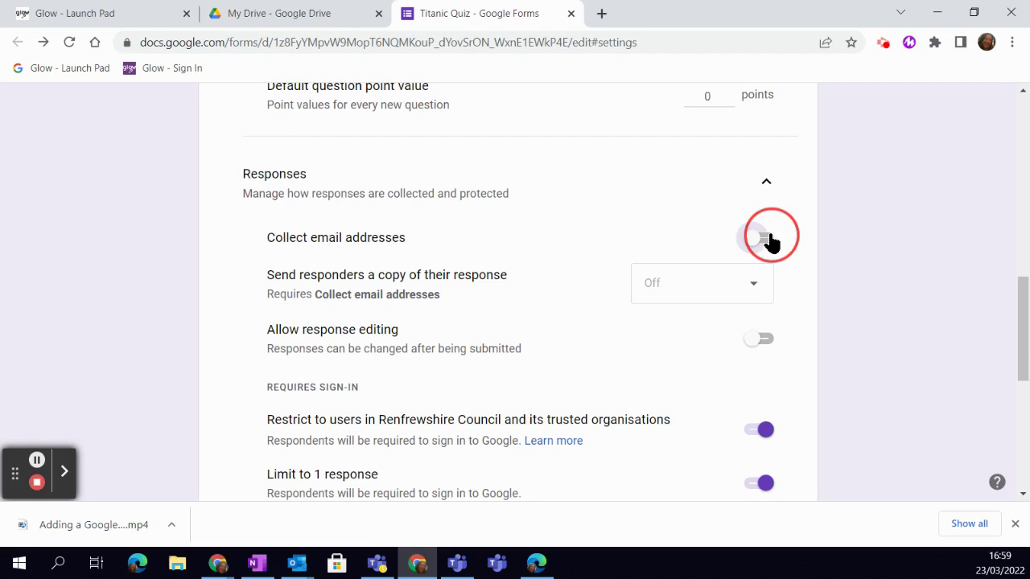
{"action": "left_click", "coordinate": [759, 288]}
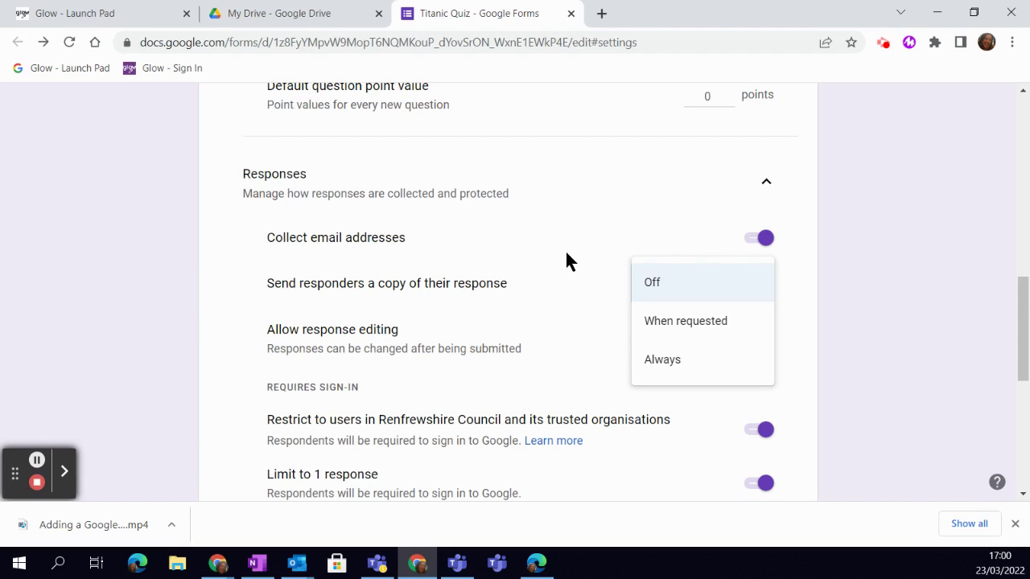
{"action": "left_click", "coordinate": [568, 385]}
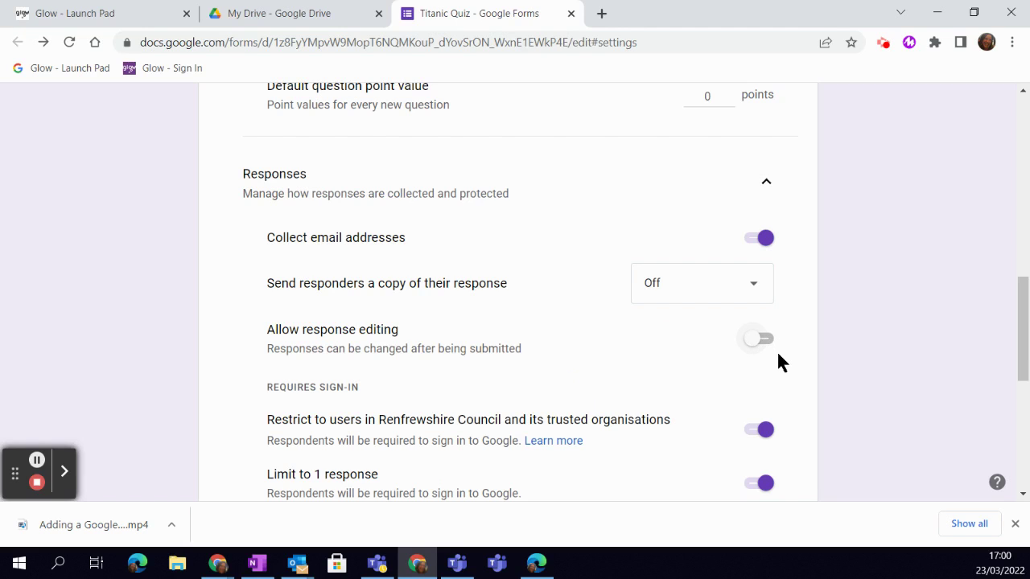
- Toggle 'Limit to 1 response' off and then back on
{"action": "scroll", "coordinate": [779, 354], "scroll_direction": "down", "scroll_amount": 2}
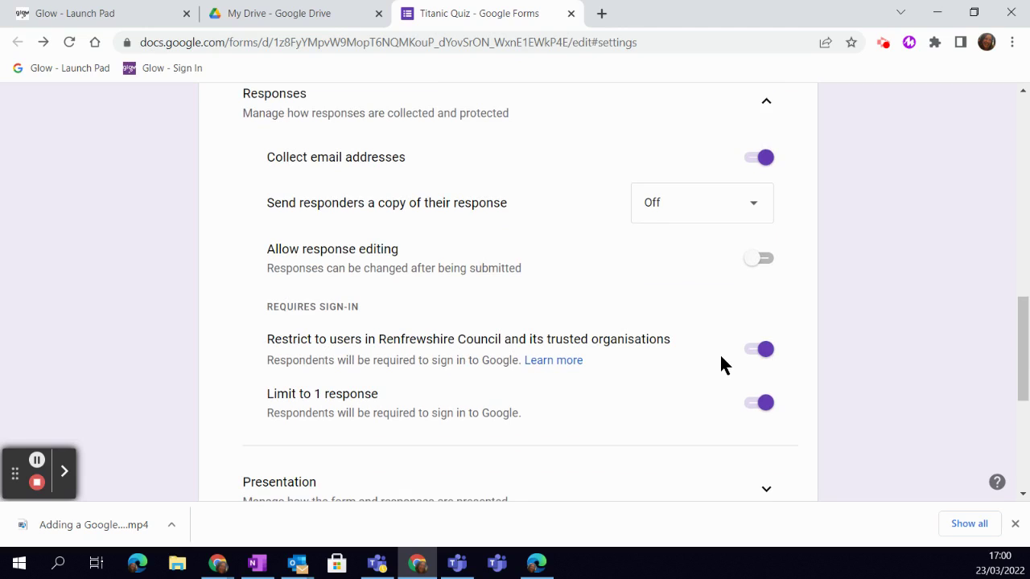
{"action": "scroll", "coordinate": [666, 375], "scroll_direction": "down", "scroll_amount": 2}
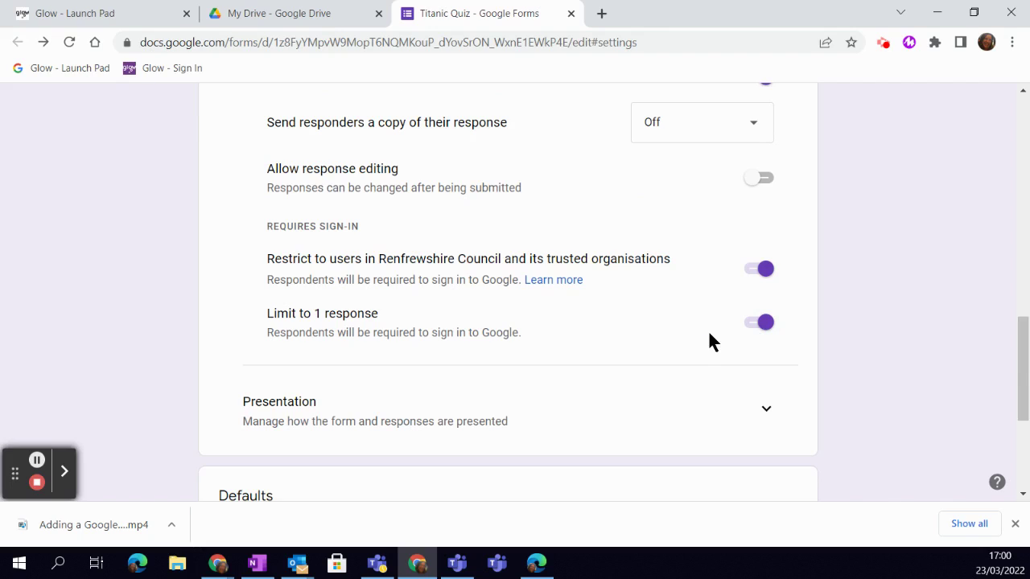
{"action": "left_click", "coordinate": [749, 324]}
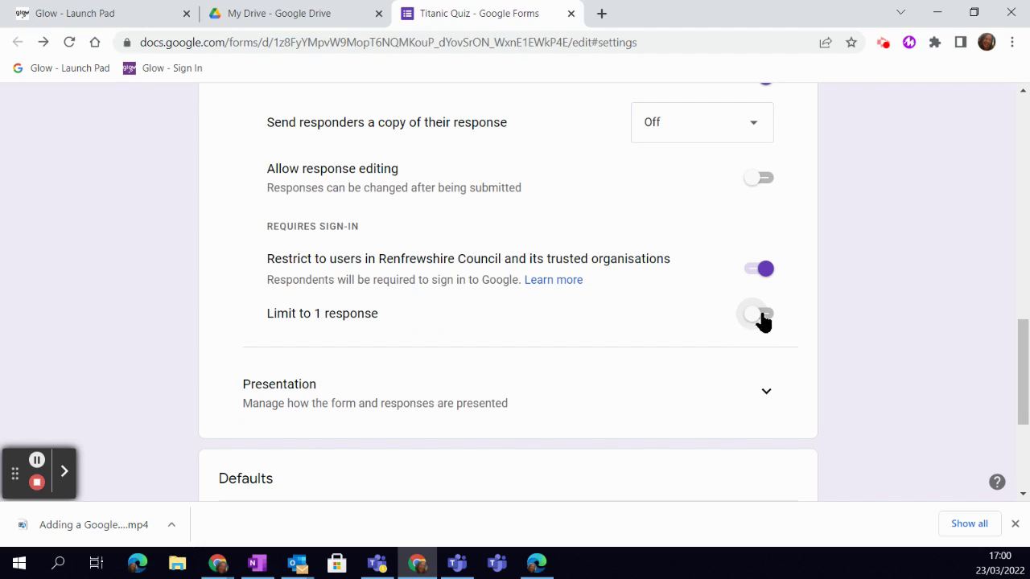
{"action": "left_click", "coordinate": [763, 321]}
- Expand Presentation and review the progress bar, shuffle order and after-submission toggles
{"action": "scroll", "coordinate": [671, 386], "scroll_direction": "down", "scroll_amount": 3}
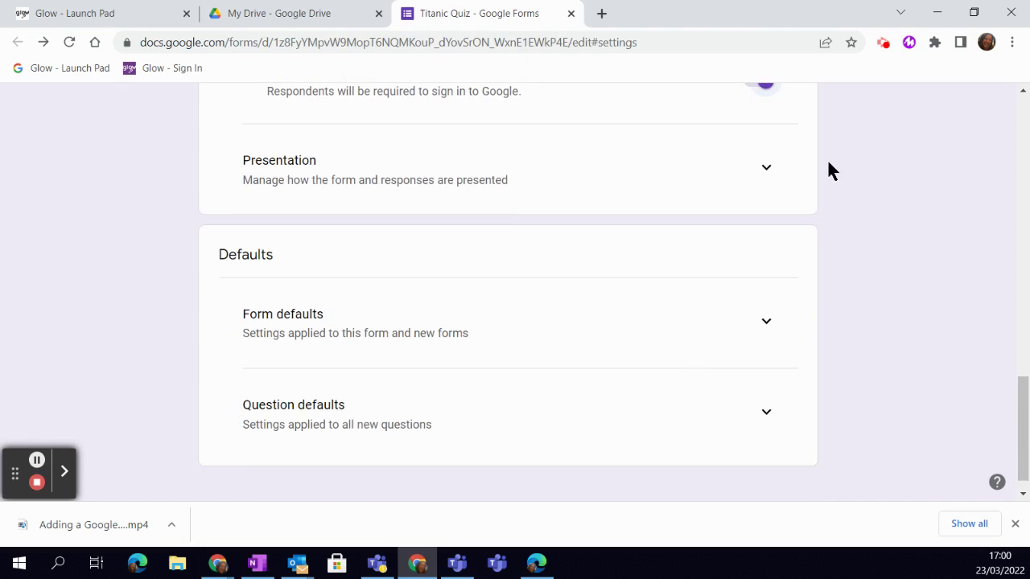
{"action": "left_click", "coordinate": [765, 172]}
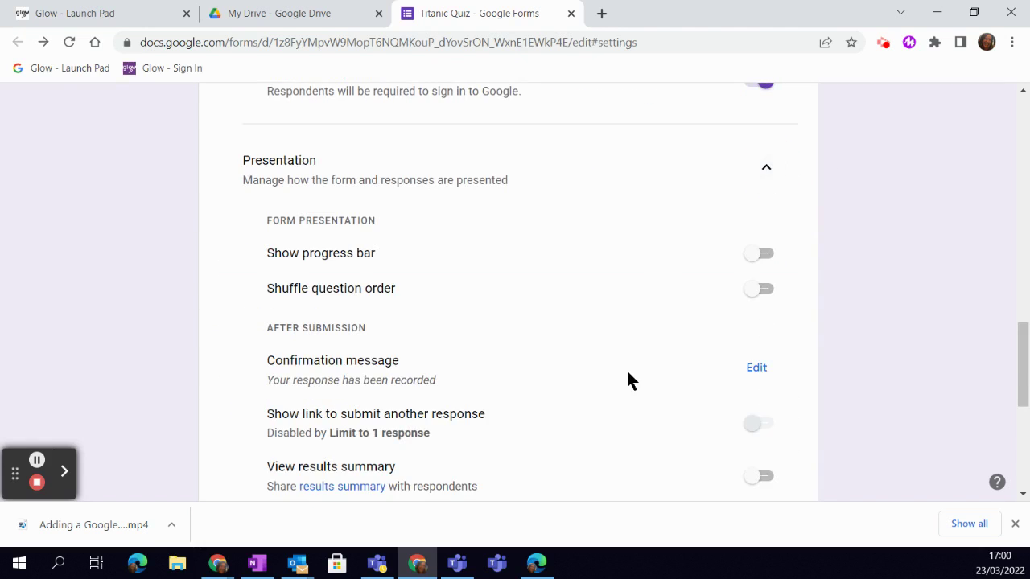
{"action": "scroll", "coordinate": [647, 358], "scroll_direction": "down", "scroll_amount": 1}
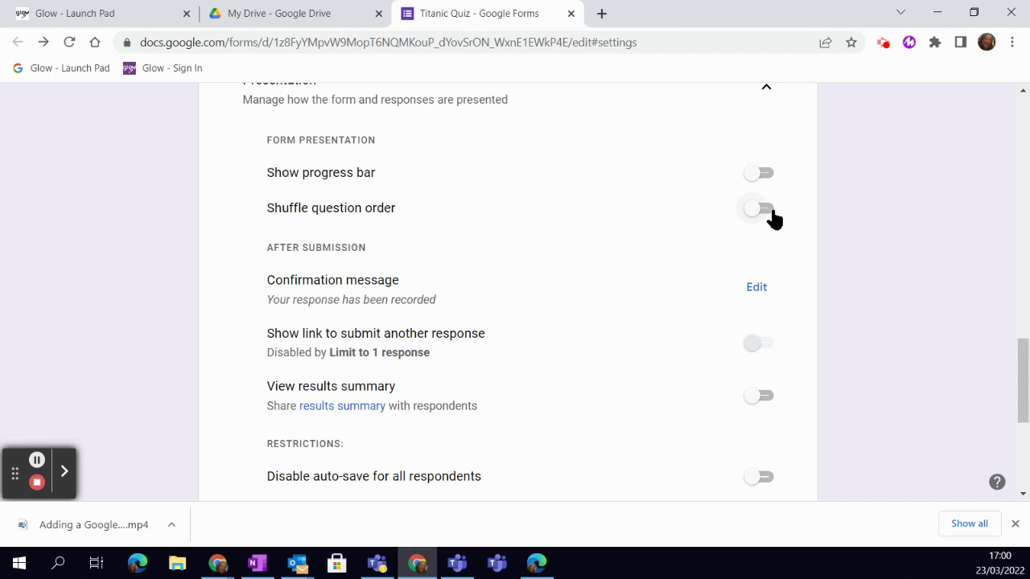
{"action": "scroll", "coordinate": [656, 356], "scroll_direction": "down", "scroll_amount": 1}
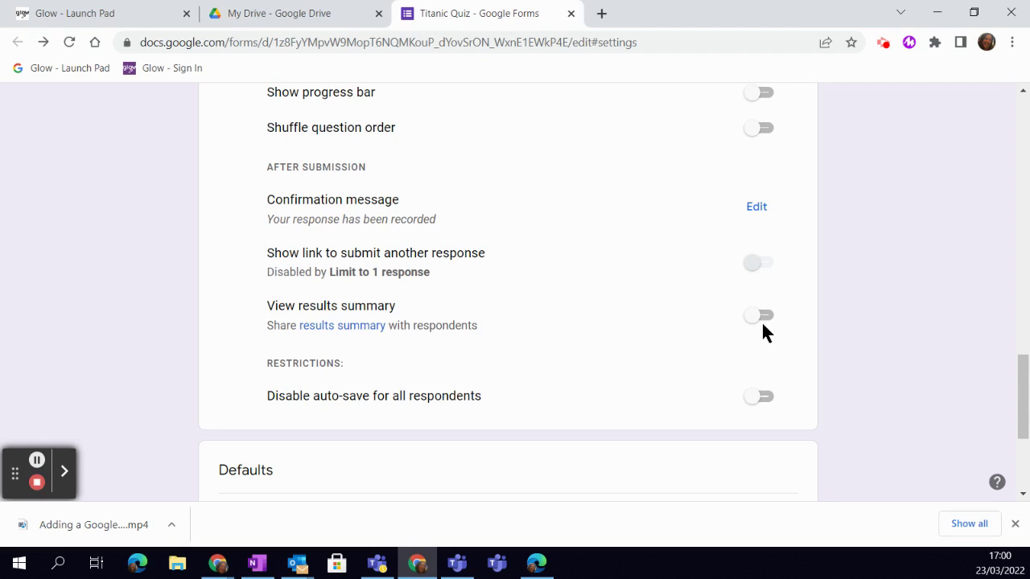
{"action": "scroll", "coordinate": [725, 348], "scroll_direction": "down", "scroll_amount": 1}
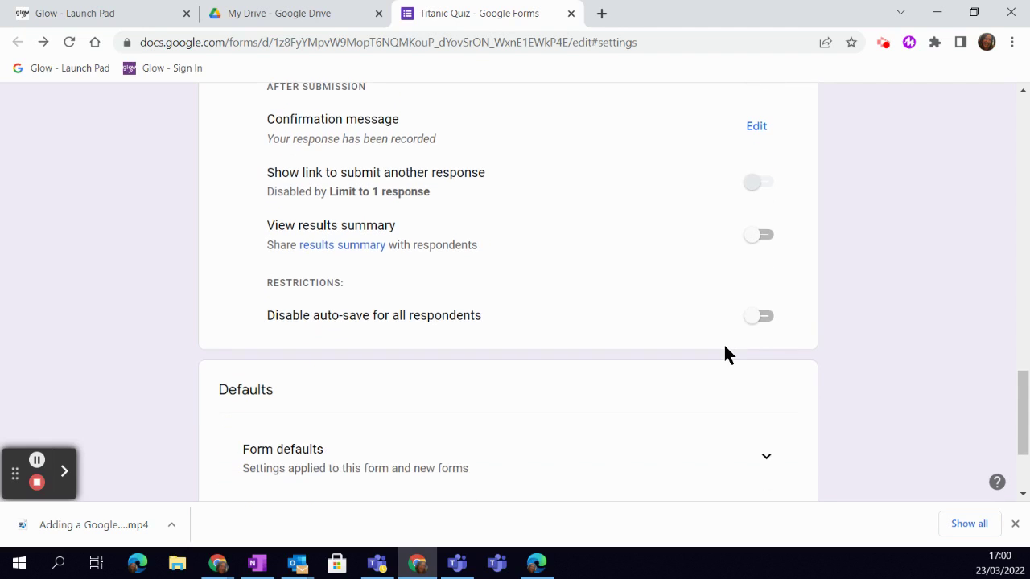
{"action": "scroll", "coordinate": [725, 348], "scroll_direction": "down", "scroll_amount": 1}
- Expand Form and Question defaults and switch on 'Make questions required by default'
{"action": "scroll", "coordinate": [724, 354], "scroll_direction": "down", "scroll_amount": 1}
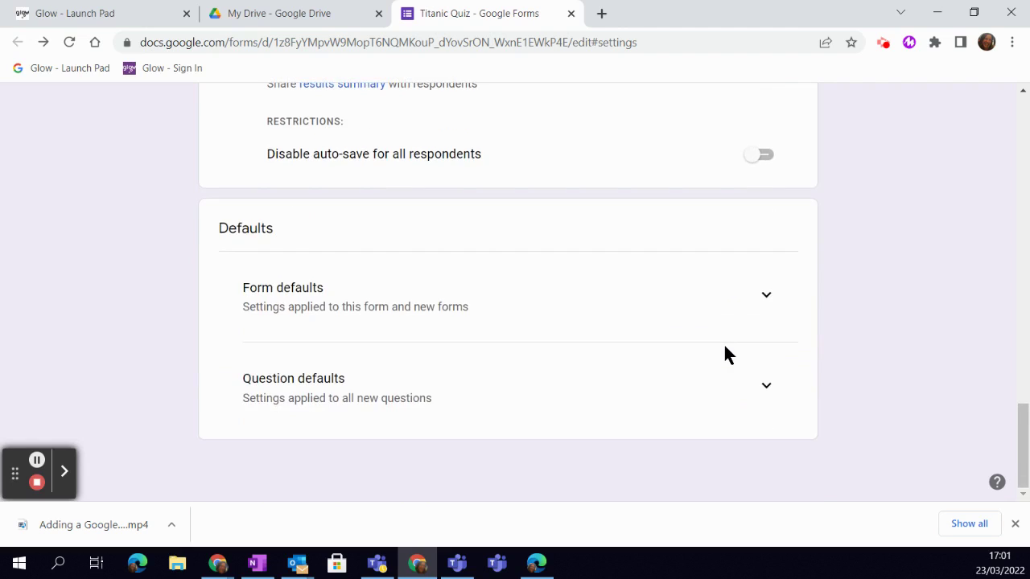
{"action": "left_click", "coordinate": [766, 298]}
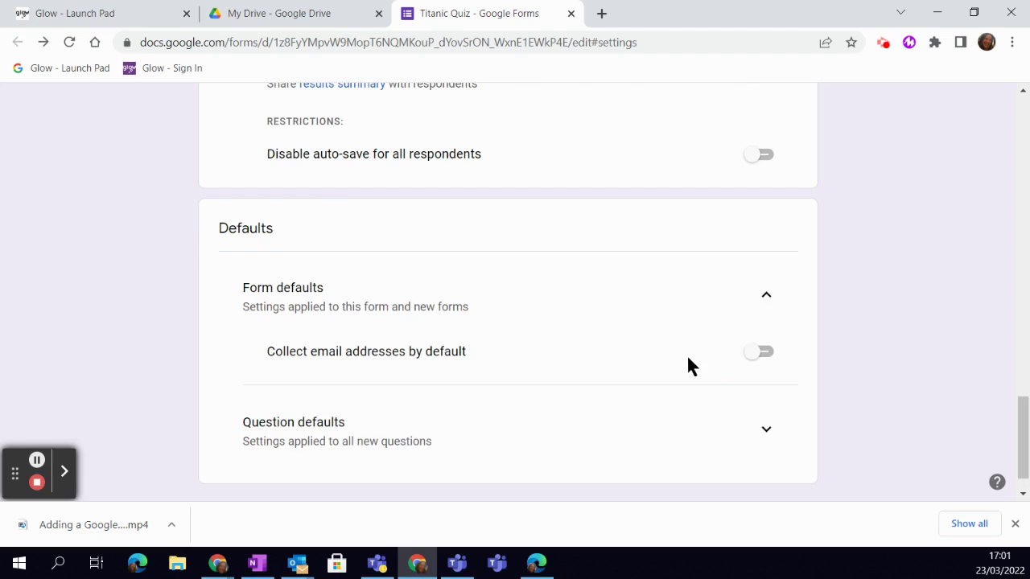
{"action": "scroll", "coordinate": [700, 366], "scroll_direction": "down", "scroll_amount": 1}
{"action": "left_click", "coordinate": [765, 386]}
{"action": "scroll", "coordinate": [696, 366], "scroll_direction": "down", "scroll_amount": 1}
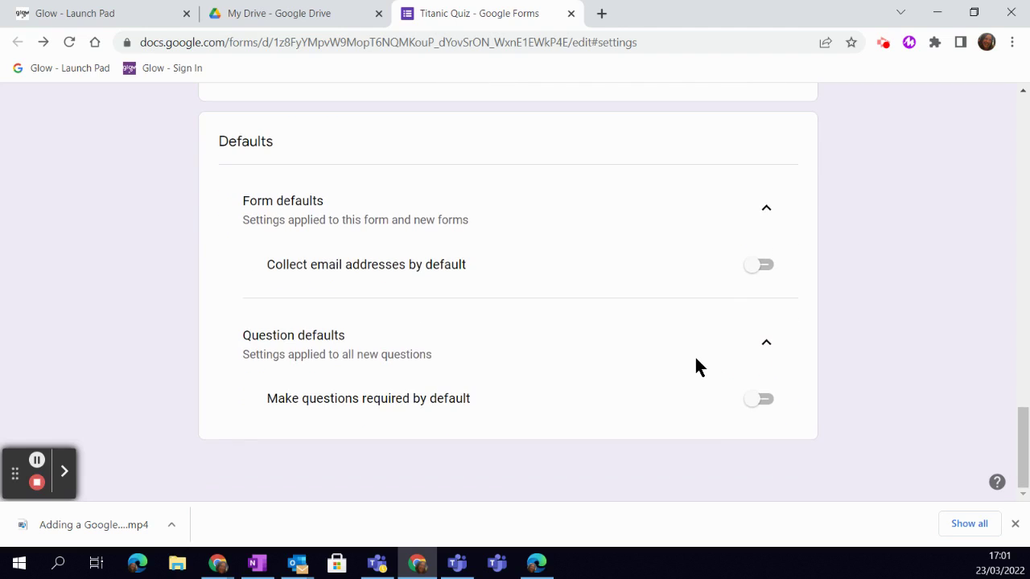
{"action": "left_click", "coordinate": [769, 409]}
{"action": "scroll", "coordinate": [728, 396], "scroll_direction": "up", "scroll_amount": 5}
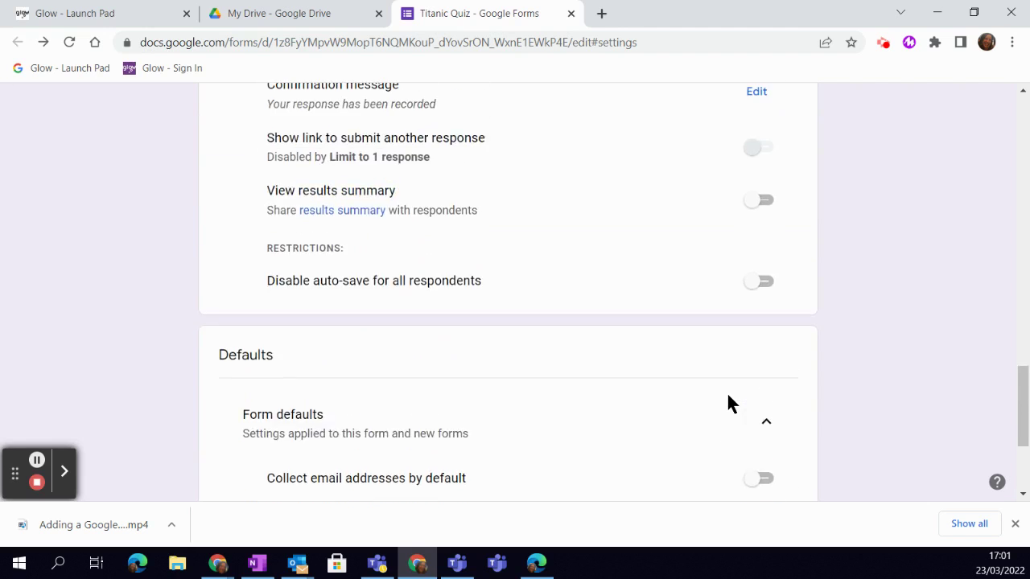
{"action": "scroll", "coordinate": [728, 392], "scroll_direction": "up", "scroll_amount": 5}
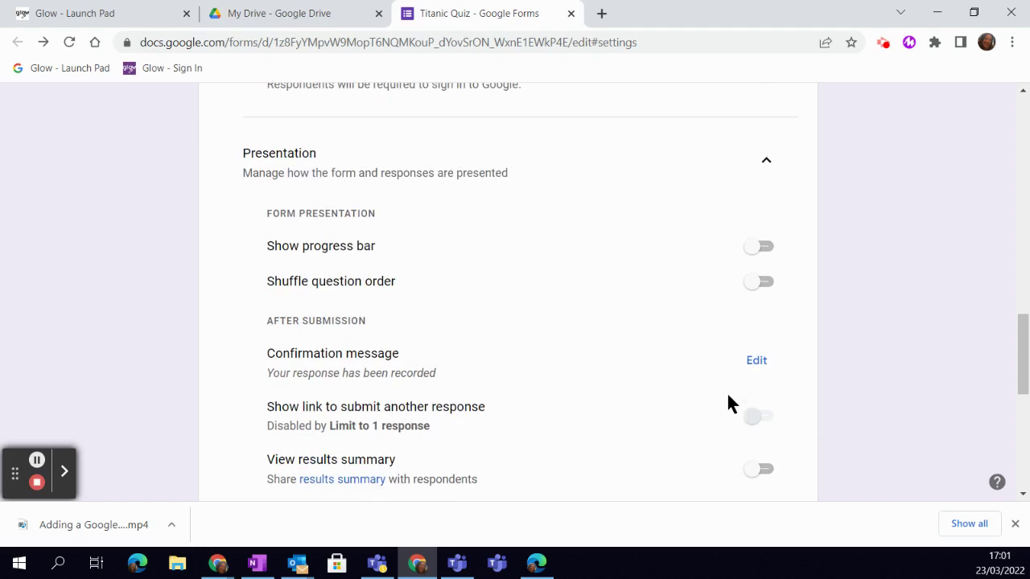
{"action": "scroll", "coordinate": [729, 397], "scroll_direction": "up", "scroll_amount": 4}
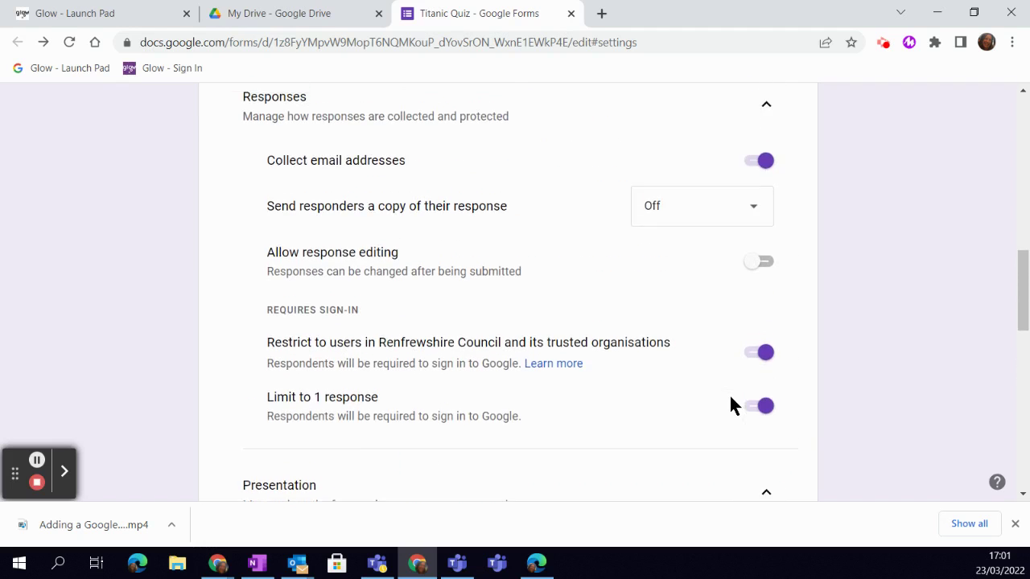
{"action": "scroll", "coordinate": [730, 397], "scroll_direction": "up", "scroll_amount": 2}
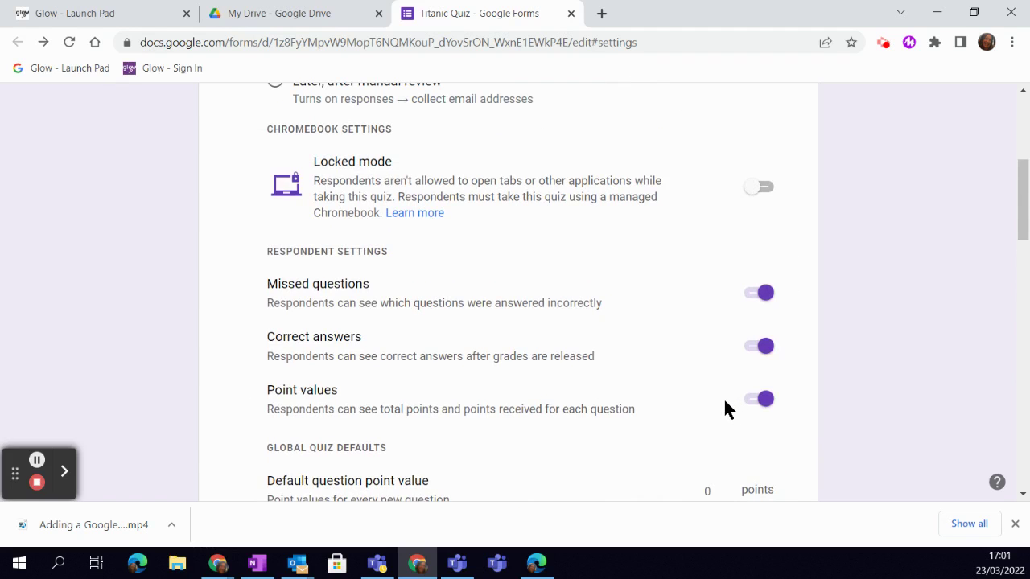
{"action": "scroll", "coordinate": [725, 401], "scroll_direction": "up", "scroll_amount": 3}
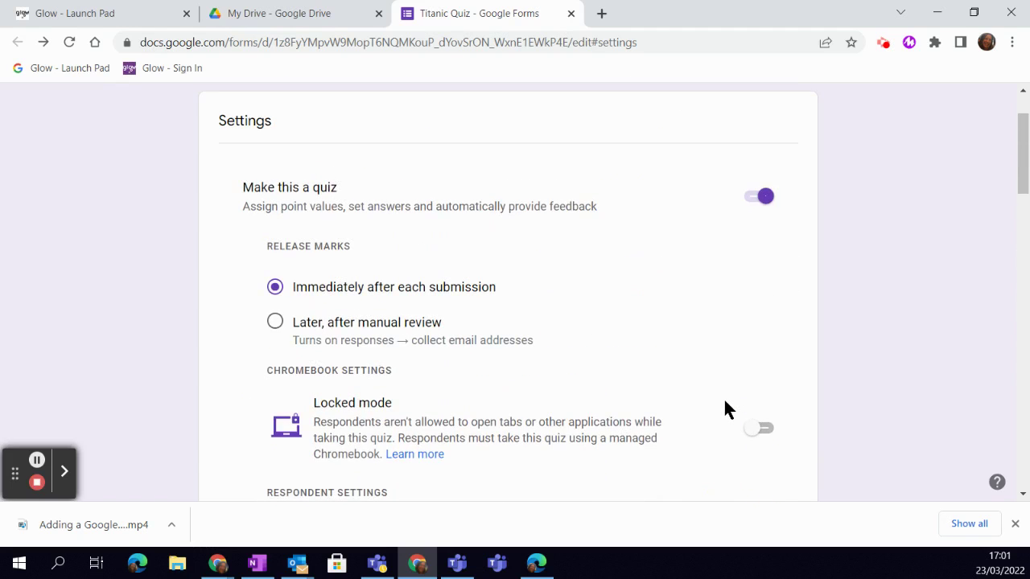
{"action": "scroll", "coordinate": [726, 409], "scroll_direction": "up", "scroll_amount": 1}
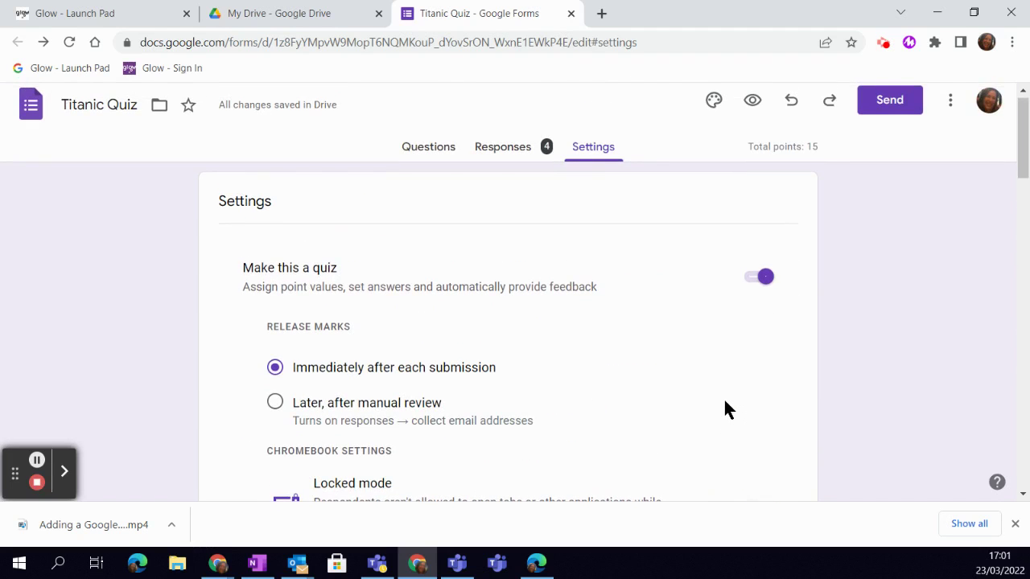